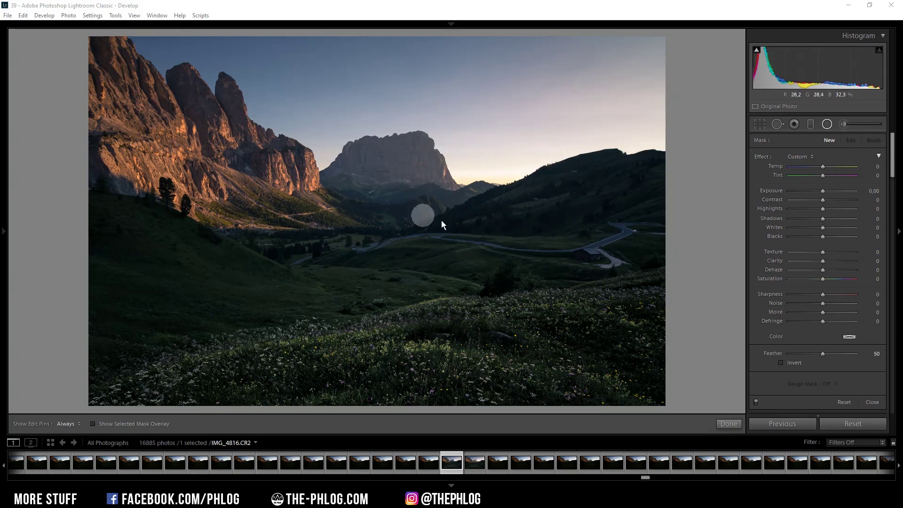
Draw a radial filter ellipse over the central peak, then move it right and down onto the horizon
click(827, 125)
click(826, 125)
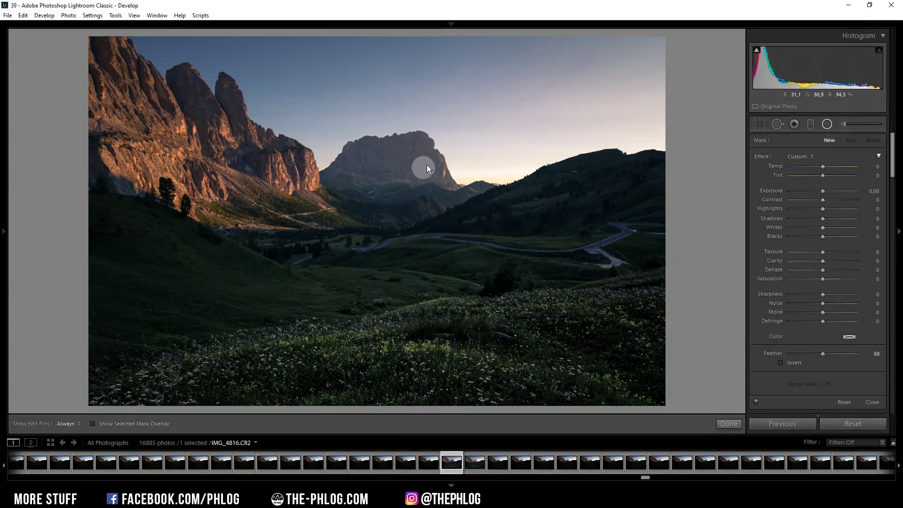
drag(460, 166, 510, 185)
drag(449, 170, 489, 182)
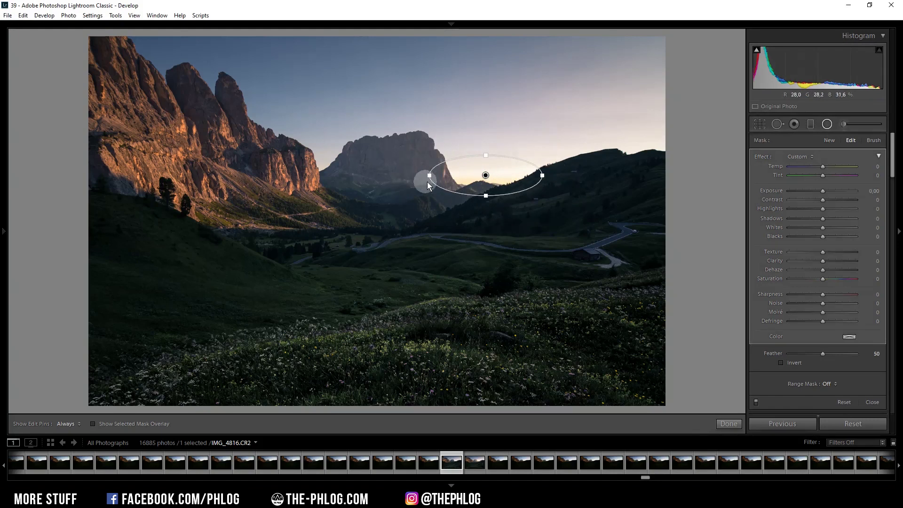
Widen the horizon ellipse, set Feather to 100 and Blacks to 100, and nudge it slightly up
drag(429, 182, 423, 175)
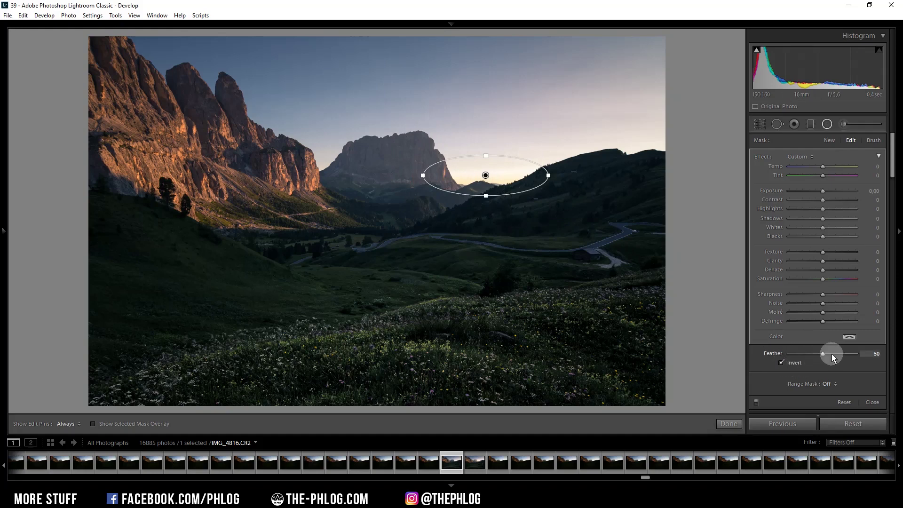
drag(823, 356, 860, 366)
drag(852, 239, 875, 239)
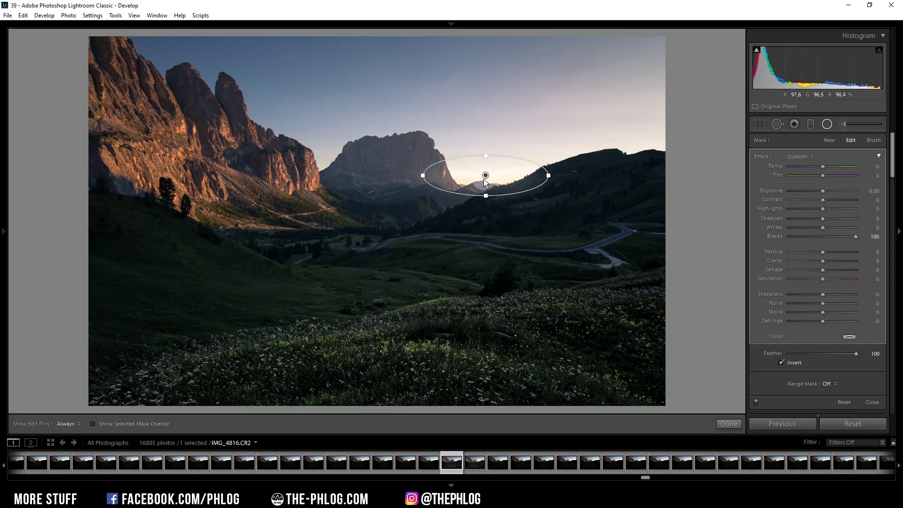
drag(485, 176, 486, 181)
Close the Radial Filter tool, switch the histogram readout to camera info, and reopen the tool
key(shift+m)
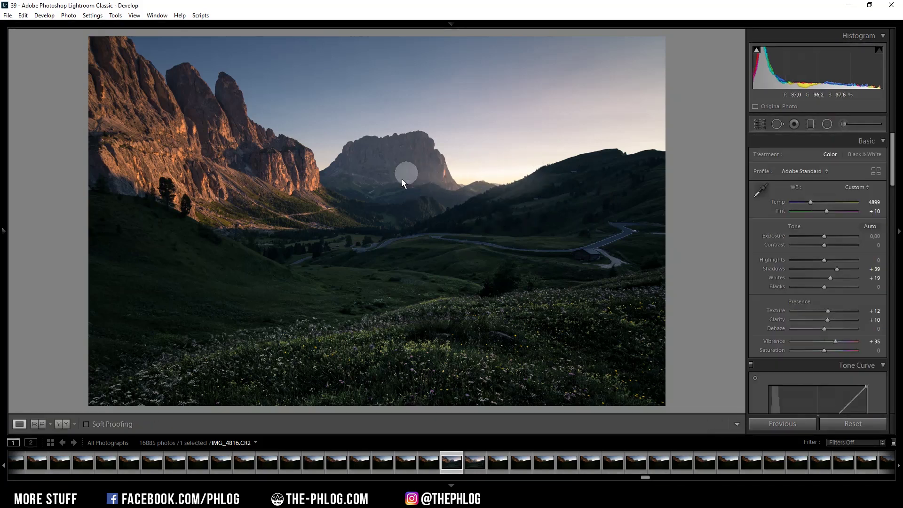
click(851, 103)
click(828, 124)
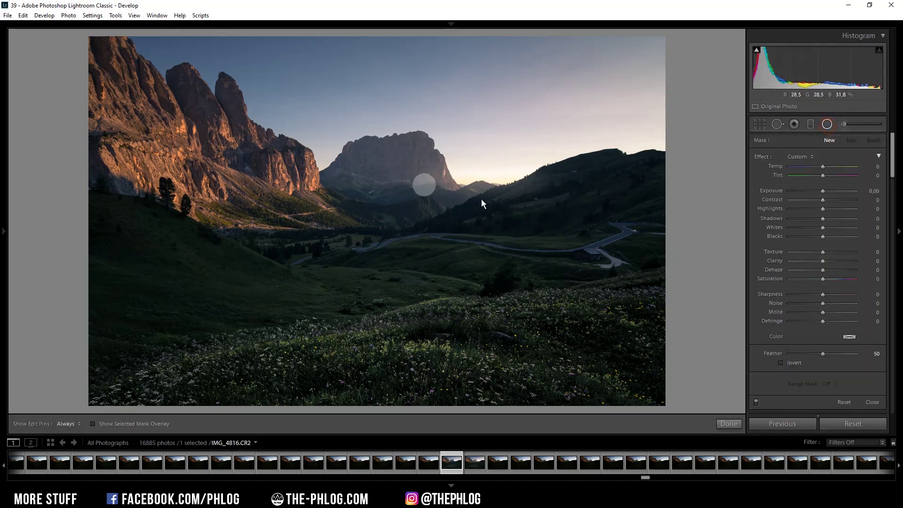
Select the horizon filter and set Clarity to -35 and Temp to about 23
click(504, 219)
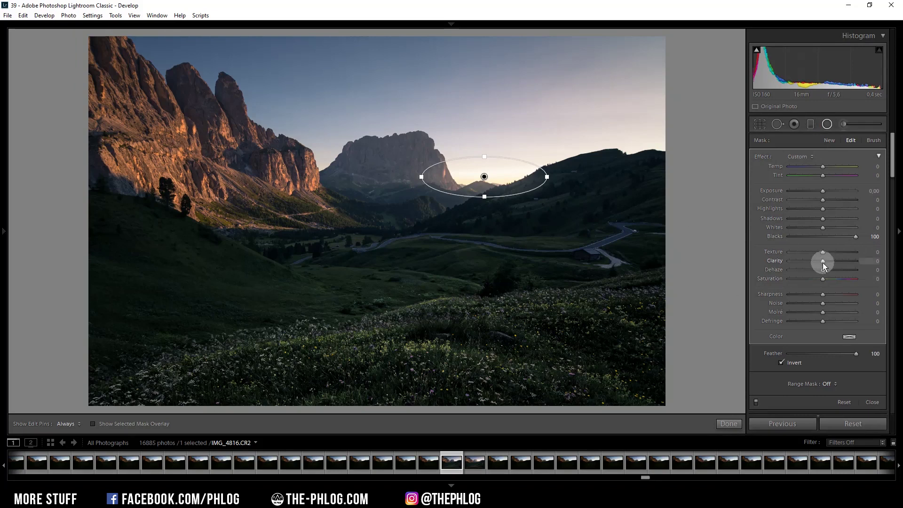
drag(823, 261, 811, 262)
drag(832, 165, 840, 166)
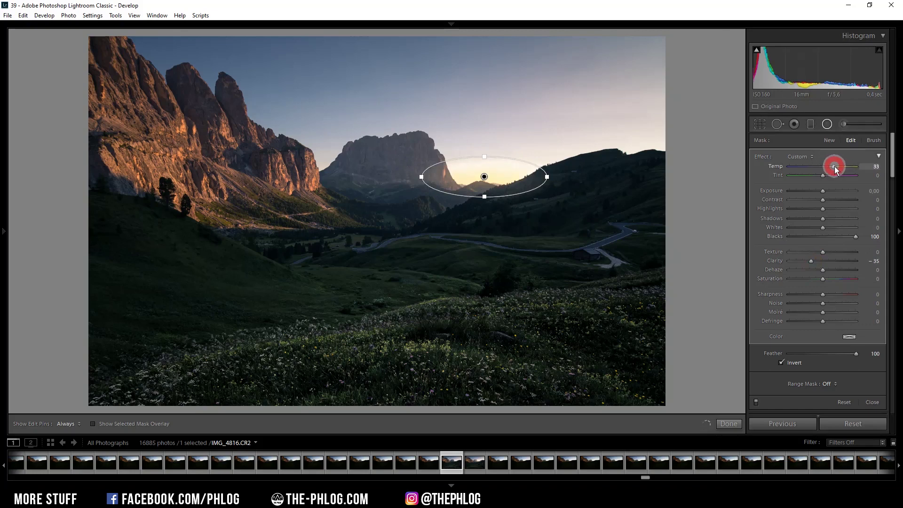
drag(830, 166, 831, 167)
Close the radial tool to preview the glow, then reopen it and reselect the horizon filter
click(827, 124)
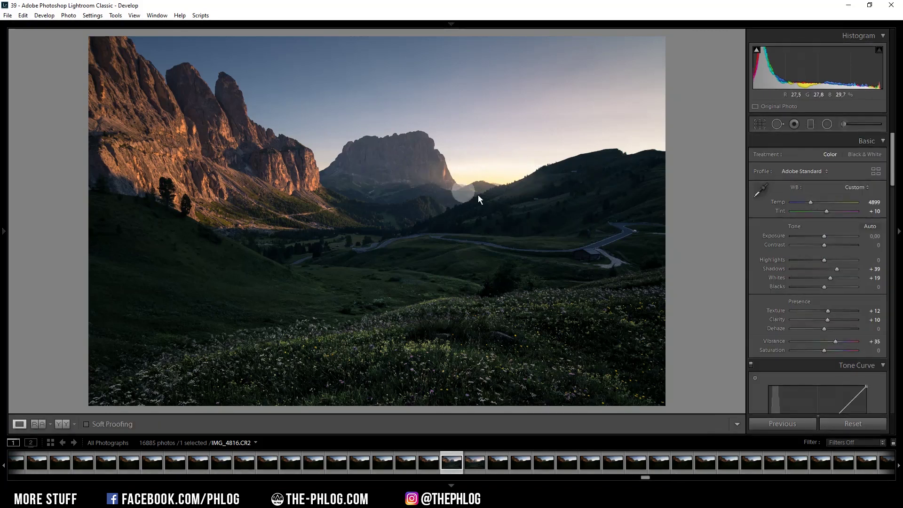
click(820, 123)
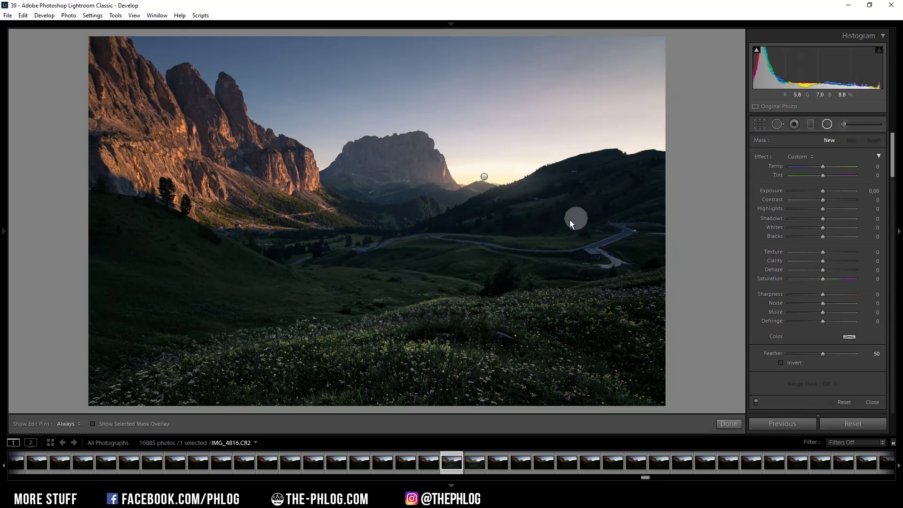
click(484, 177)
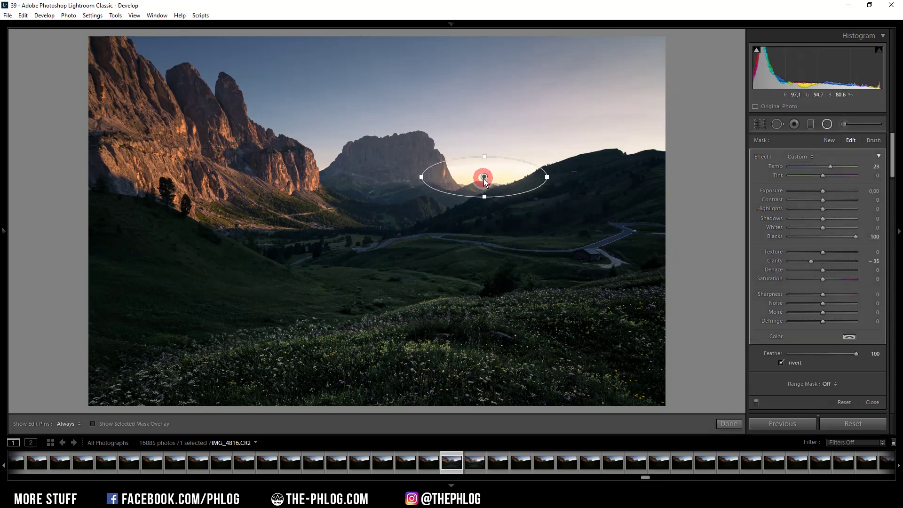
Duplicate the horizon glow filter, enlarge, widen and tilt the copy, then move it left over the central mountain
right_click(484, 177)
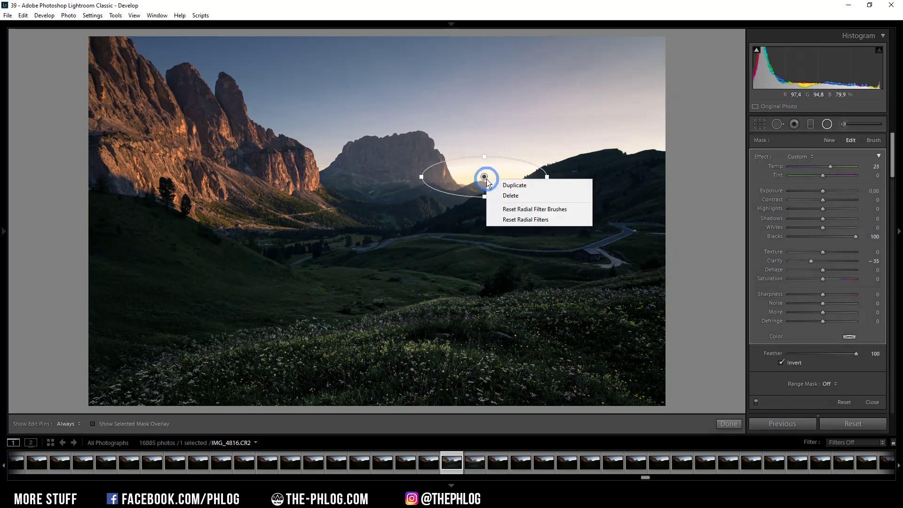
click(520, 186)
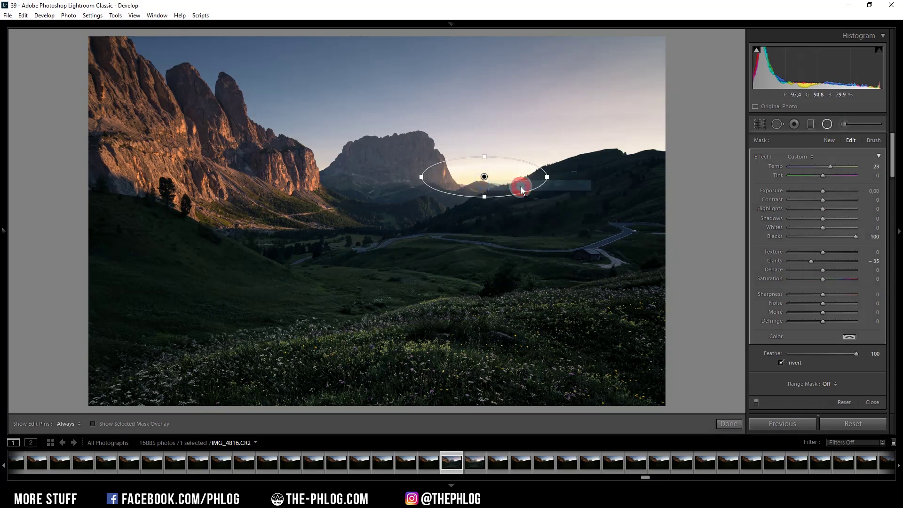
drag(486, 181, 478, 176)
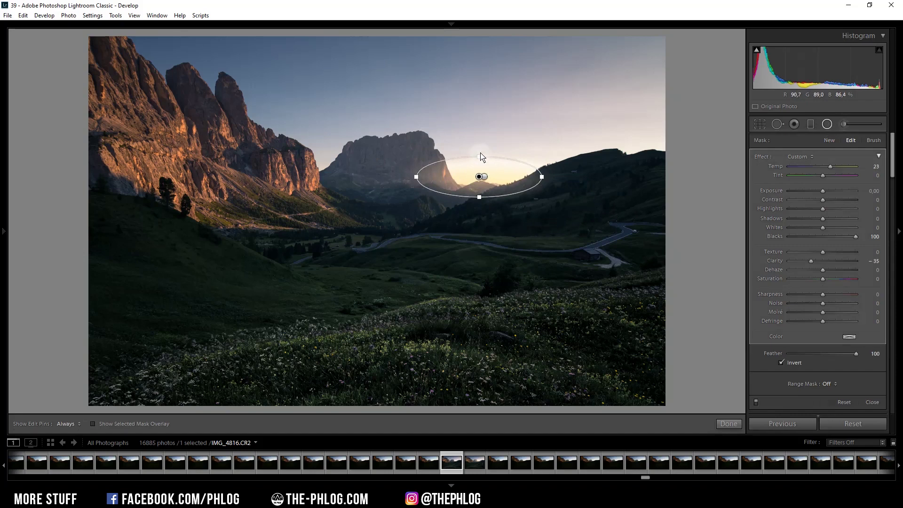
drag(477, 155, 481, 137)
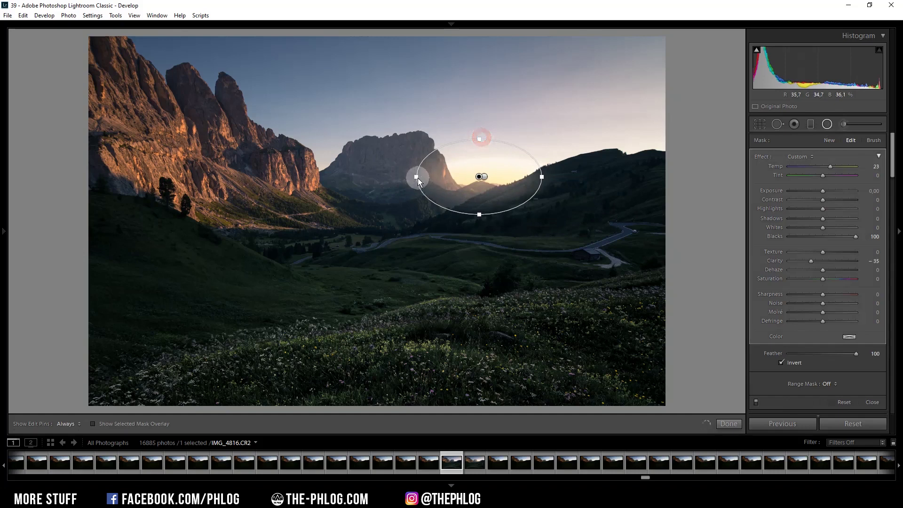
drag(417, 178, 397, 178)
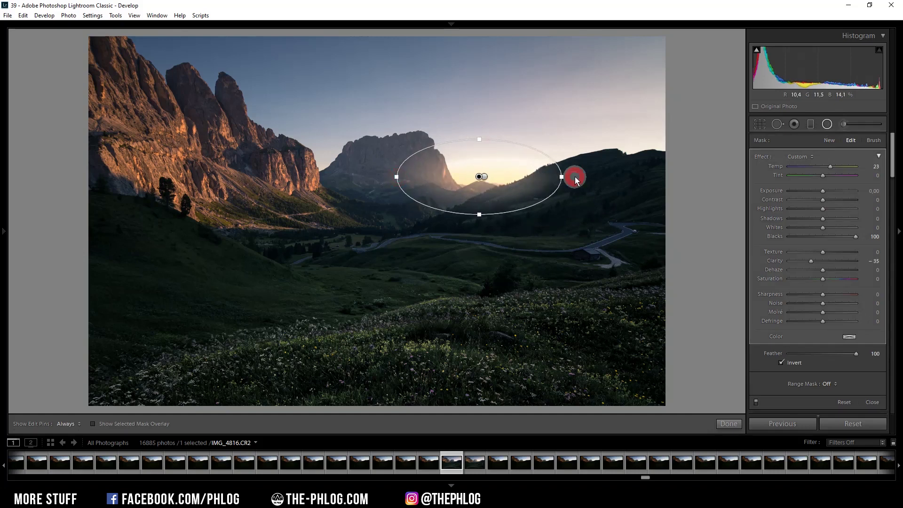
drag(575, 180, 577, 166)
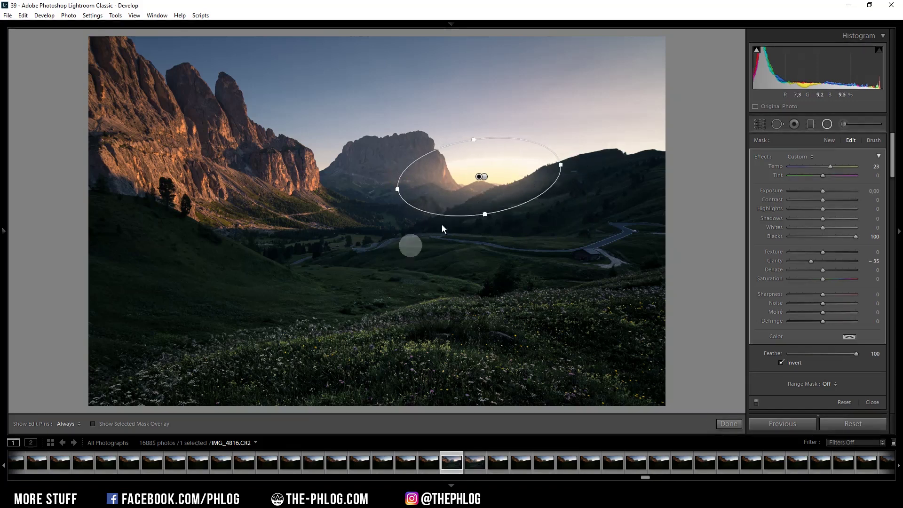
click(479, 178)
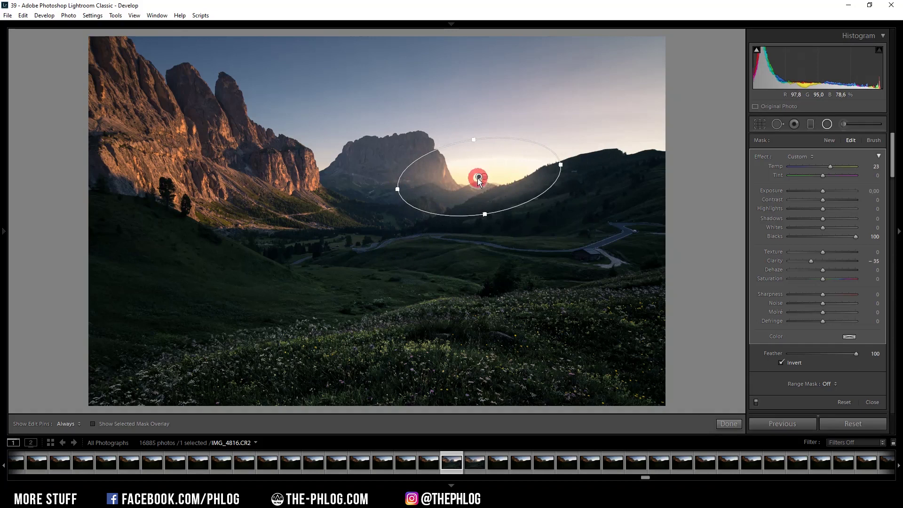
drag(479, 178, 447, 180)
Duplicate the glow filter again, make the copy taller, move it down-left and stretch it far across the valley
click(709, 137)
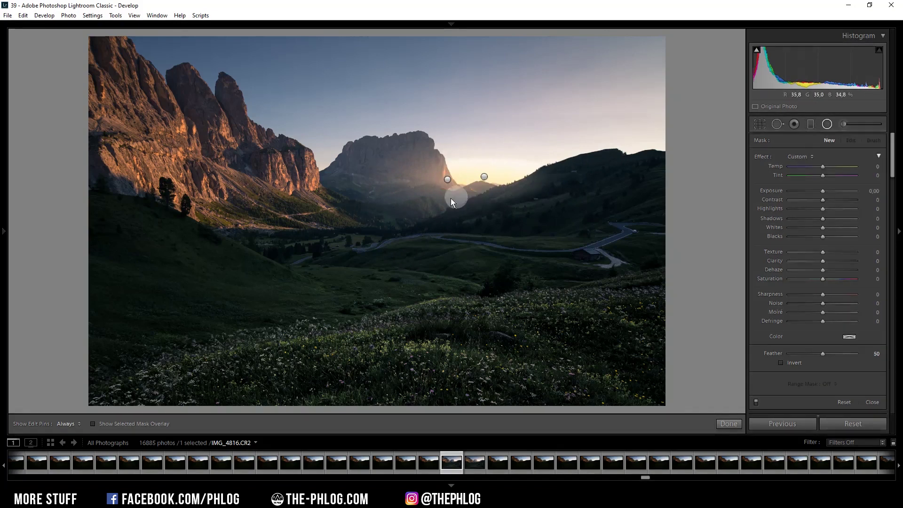
right_click(447, 180)
click(506, 188)
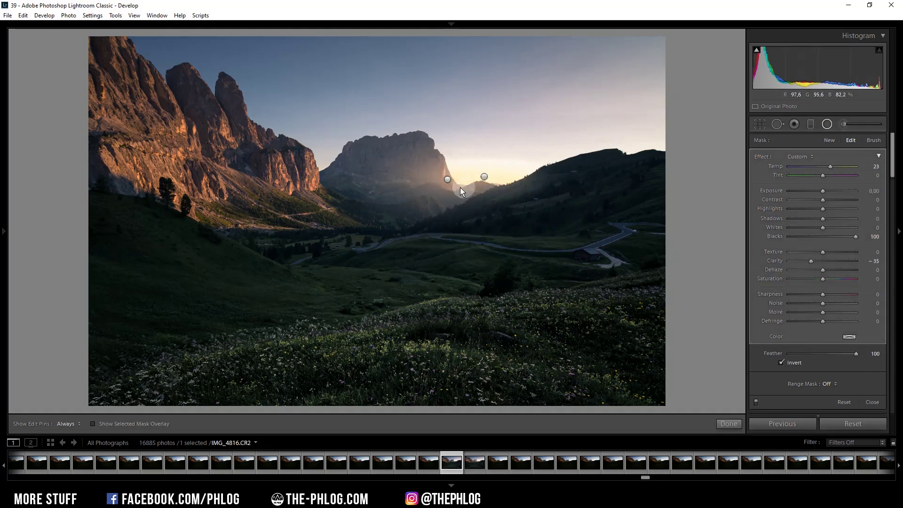
click(439, 129)
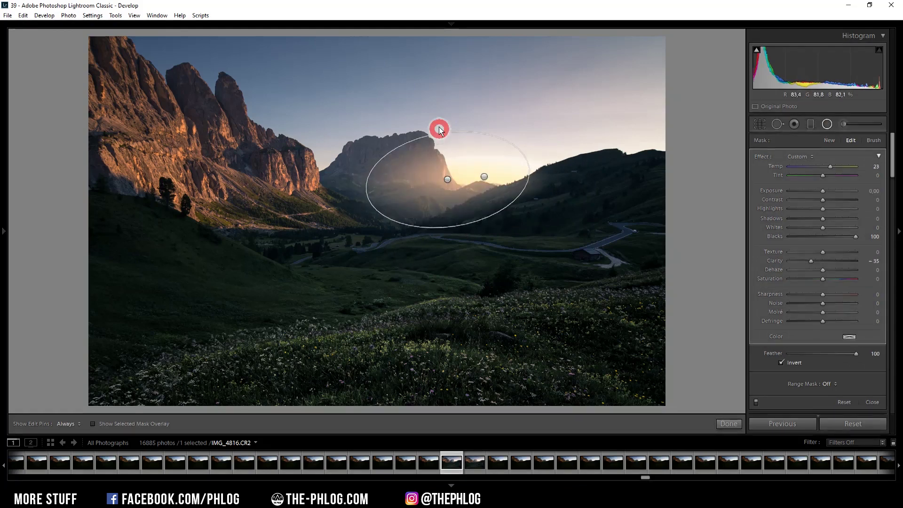
drag(439, 127, 438, 126)
drag(448, 181, 403, 191)
drag(321, 213, 209, 217)
Close the radial filter tool and return to photo IMG_4816
click(826, 124)
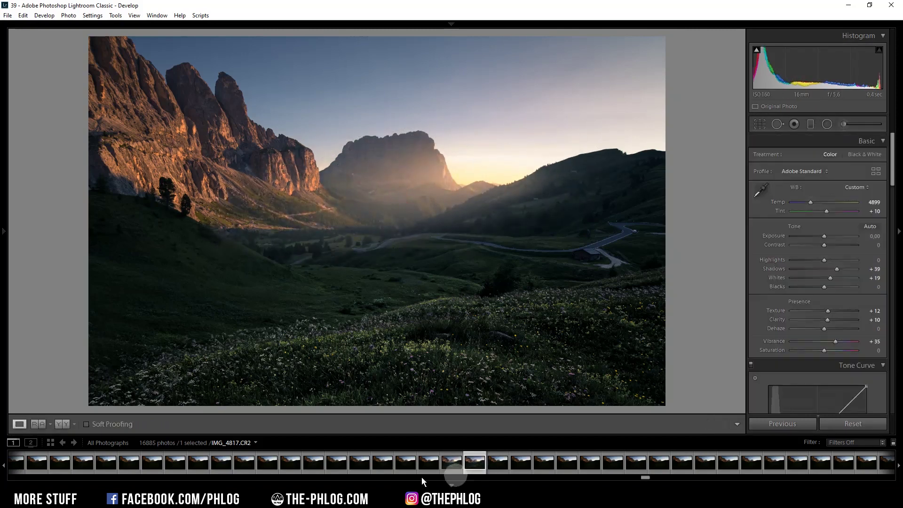
key(Delete)
click(451, 462)
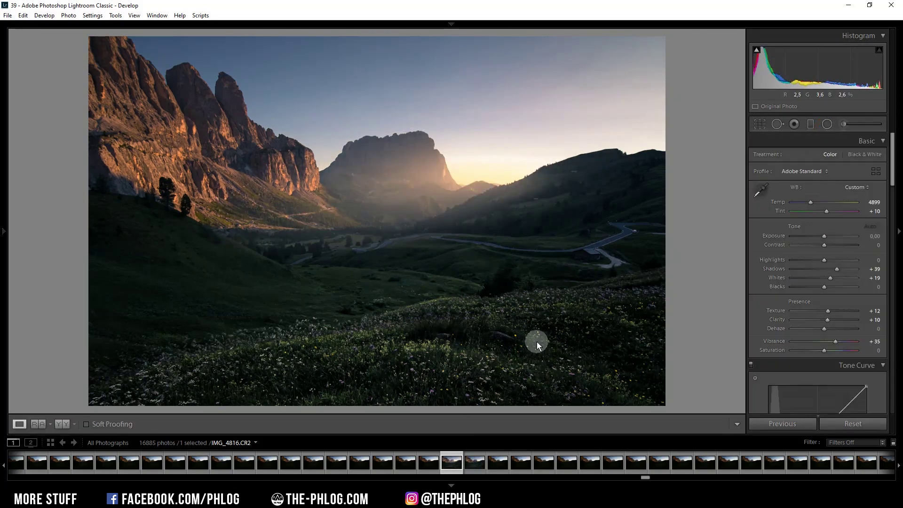
click(473, 470)
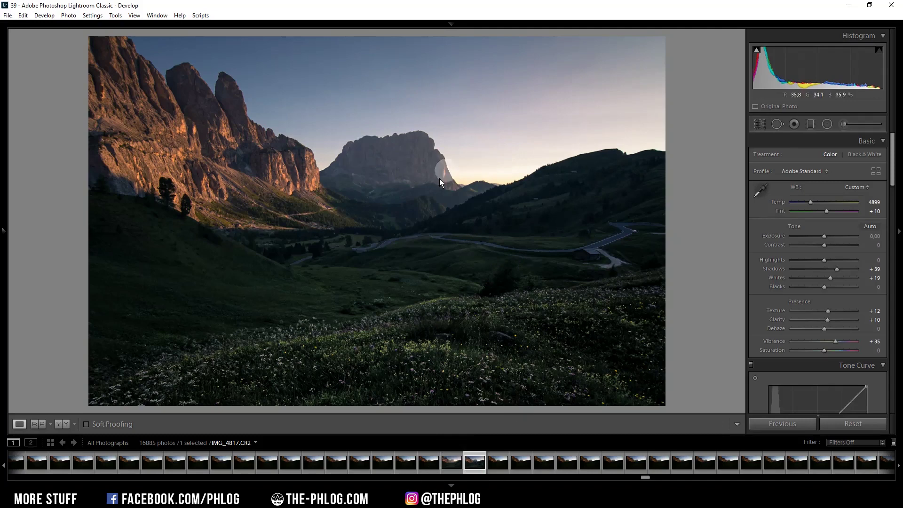
click(448, 470)
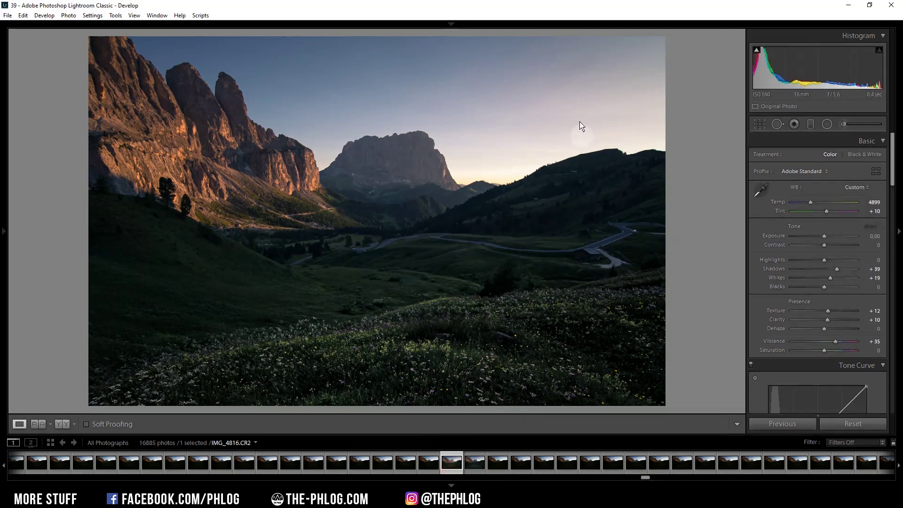